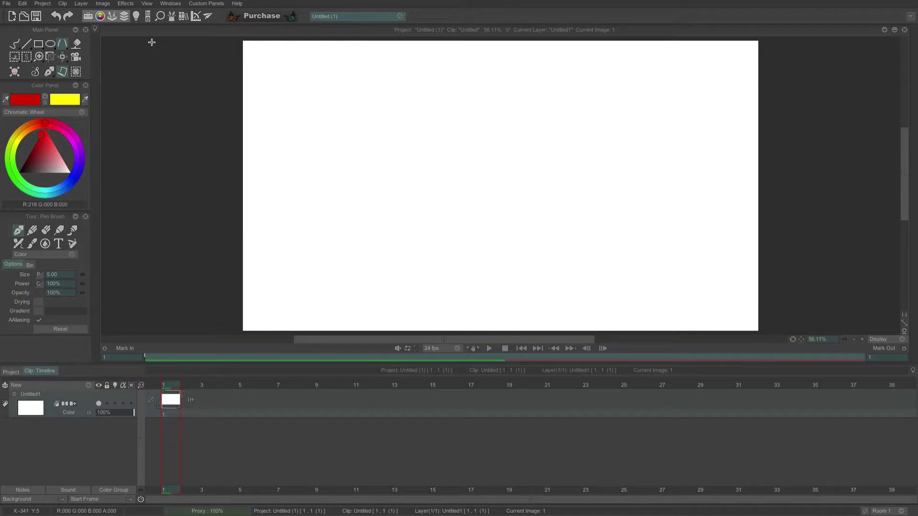
click(236, 4)
mouse_move(245, 12)
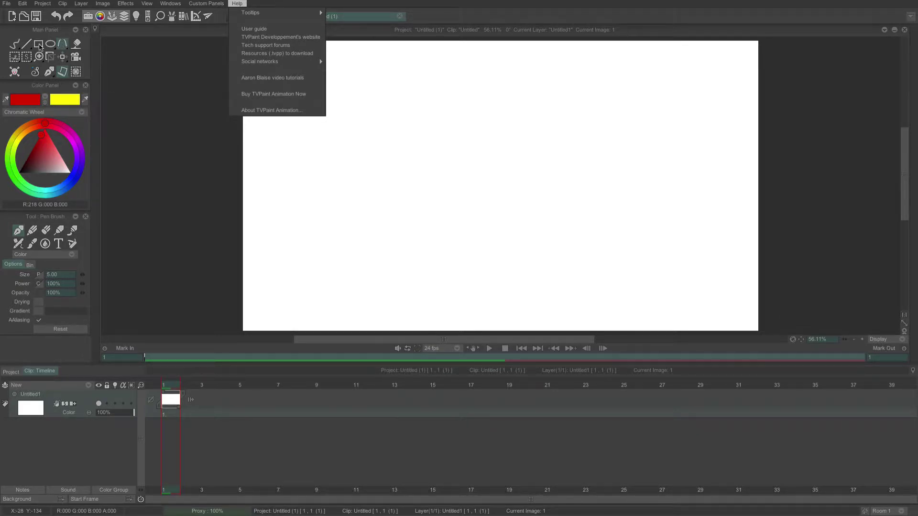
click(123, 196)
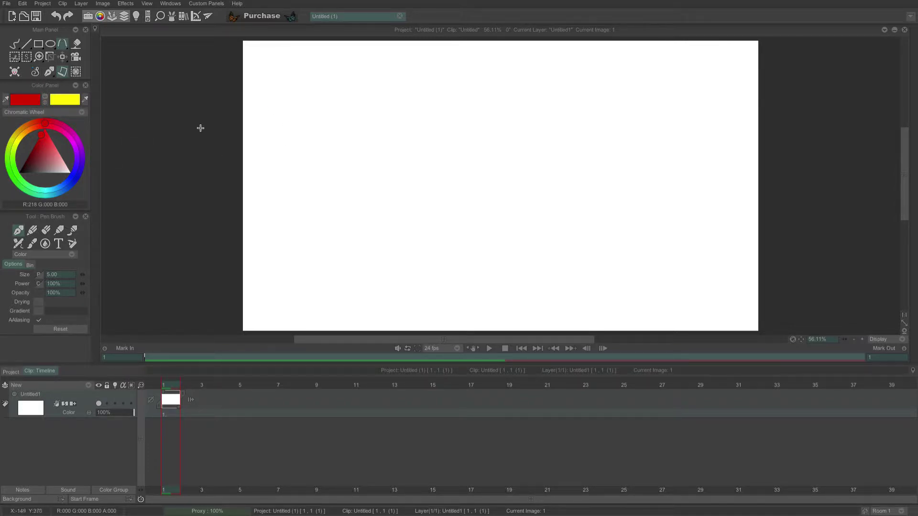
click(330, 165)
- Open the Light Table and the Navigator one after the other to examine their controls, closing each again
mouse_move(913, 175)
mouse_move(914, 120)
click(136, 16)
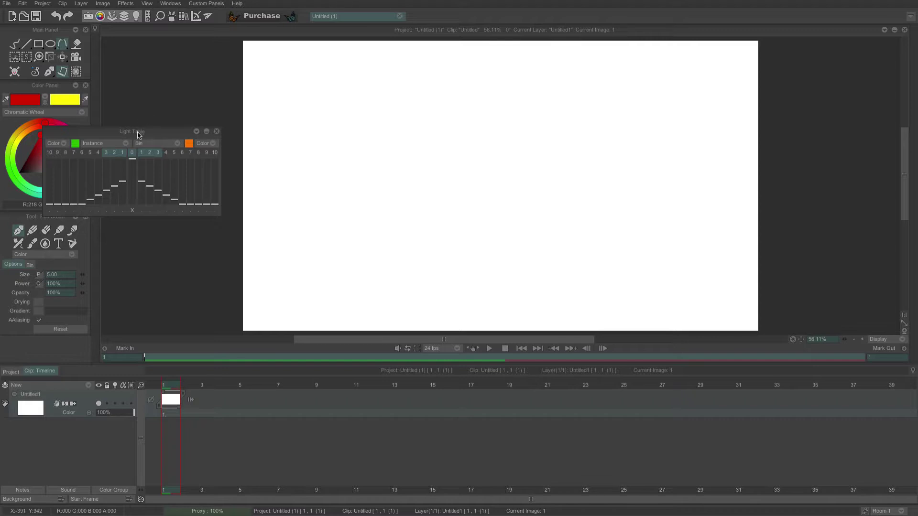
drag(136, 130, 124, 109)
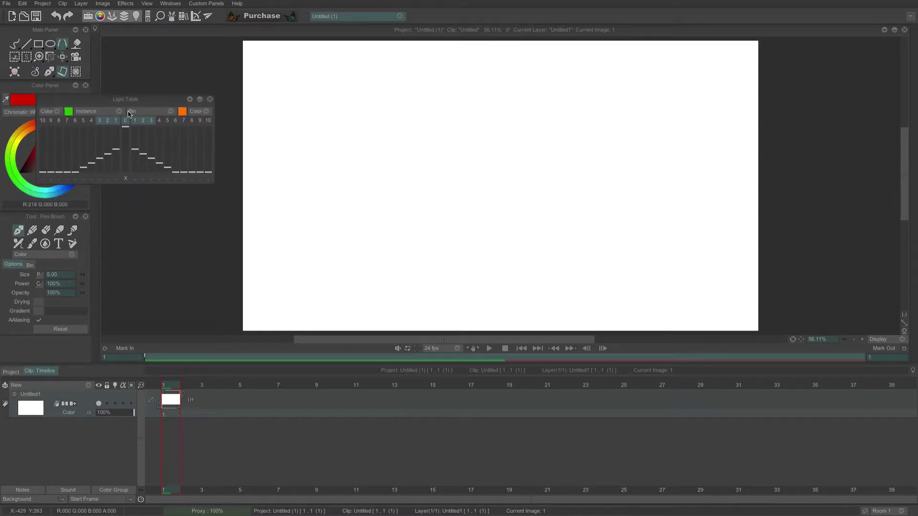
click(210, 100)
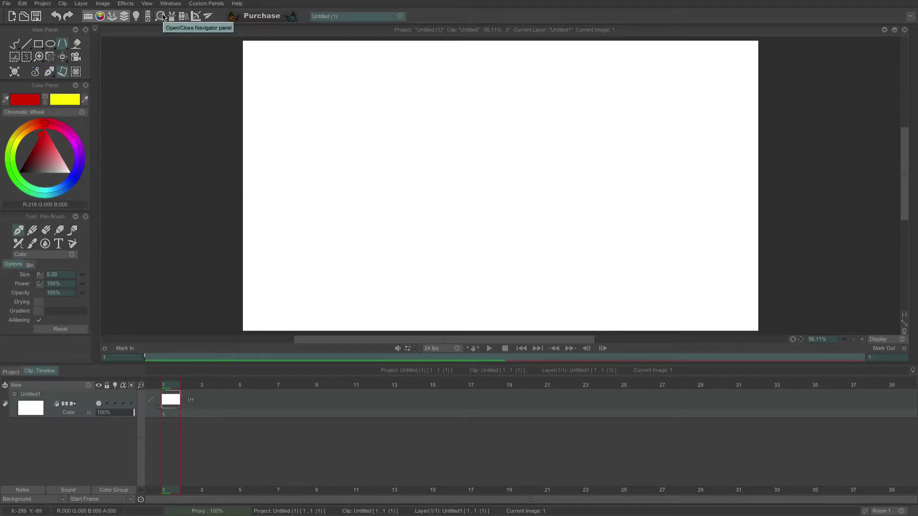
click(161, 16)
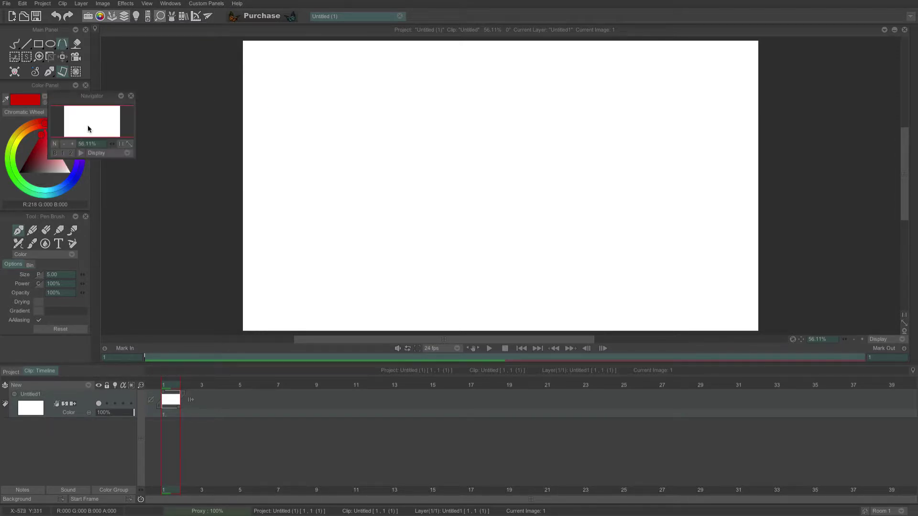
click(380, 132)
click(131, 96)
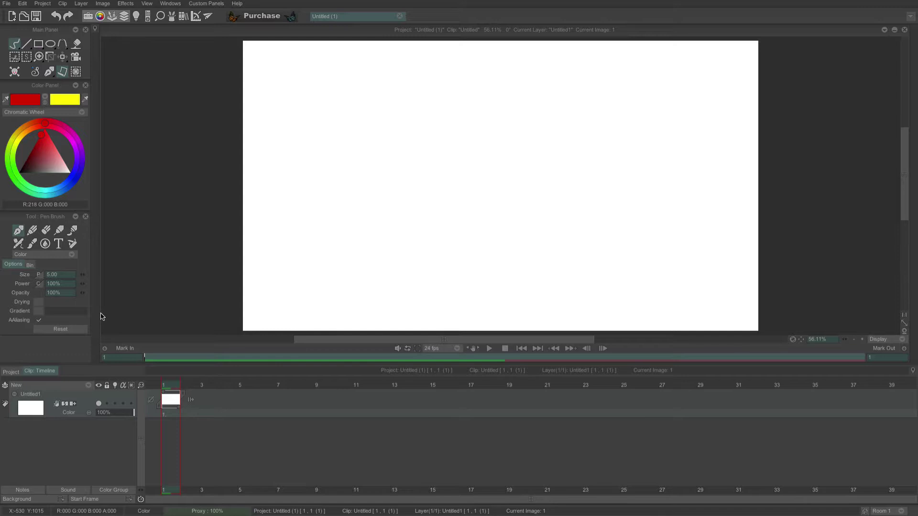
- Examine the Camera tool's settings, and return to freehand drawing with the Pen Brush
click(48, 70)
click(76, 57)
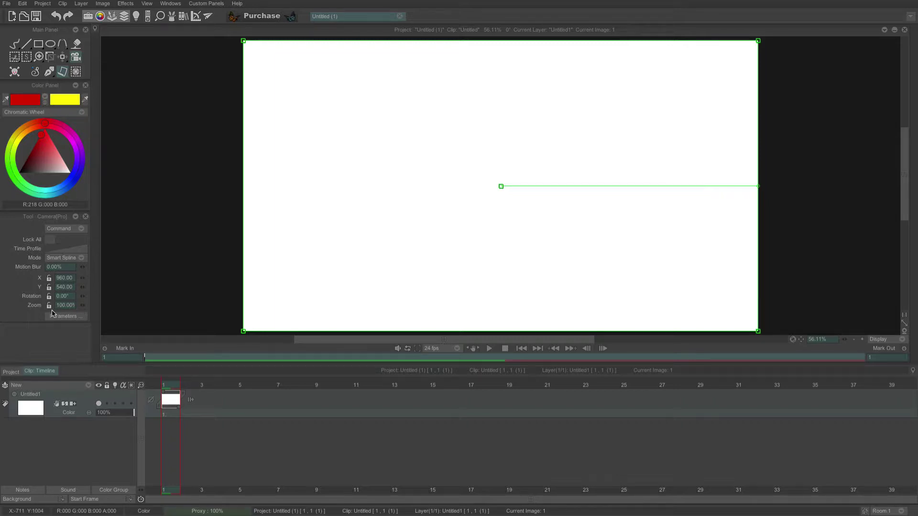
mouse_move(49, 72)
mouse_move(51, 68)
mouse_down()
mouse_move(110, 96)
mouse_move(0, 135)
mouse_move(75, 29)
mouse_move(48, 66)
mouse_up()
click(37, 73)
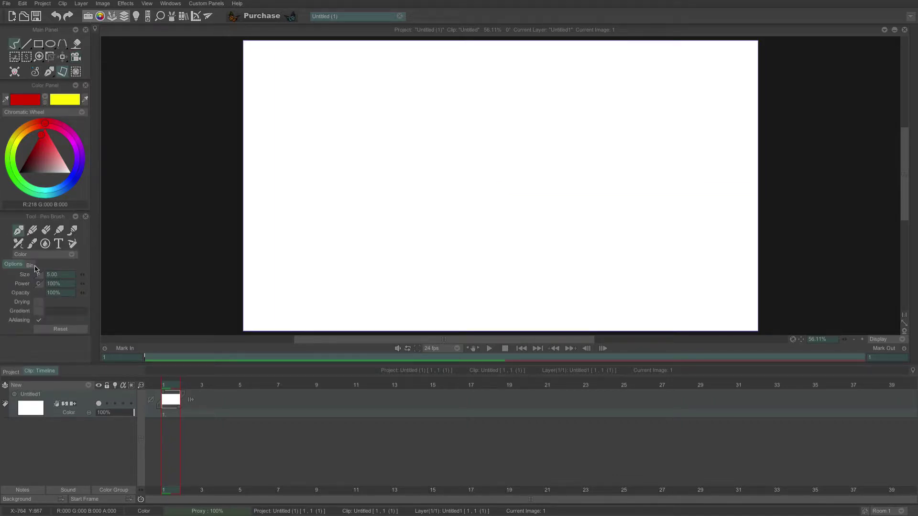
- Sketch a red oval head with two eyes and a small nose on the canvas using the Pencil Brush
click(32, 231)
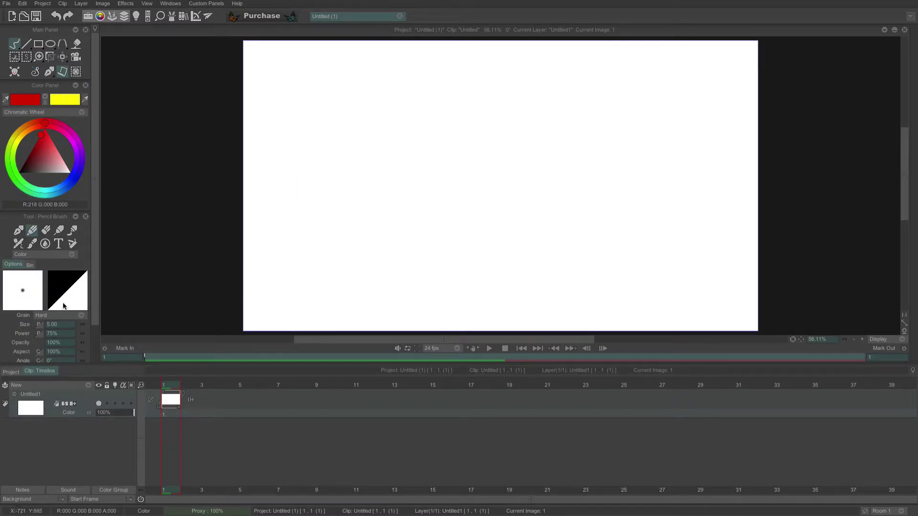
scroll(95, 257, down, 3)
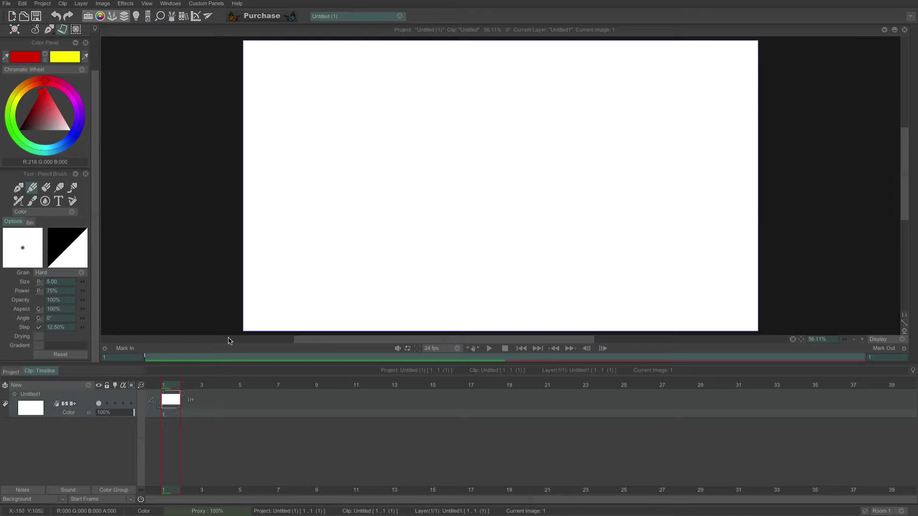
mouse_move(430, 97)
mouse_down()
mouse_move(419, 172)
mouse_move(503, 125)
mouse_move(412, 101)
mouse_move(444, 190)
mouse_move(473, 90)
mouse_move(399, 165)
mouse_move(505, 165)
mouse_move(388, 116)
mouse_up()
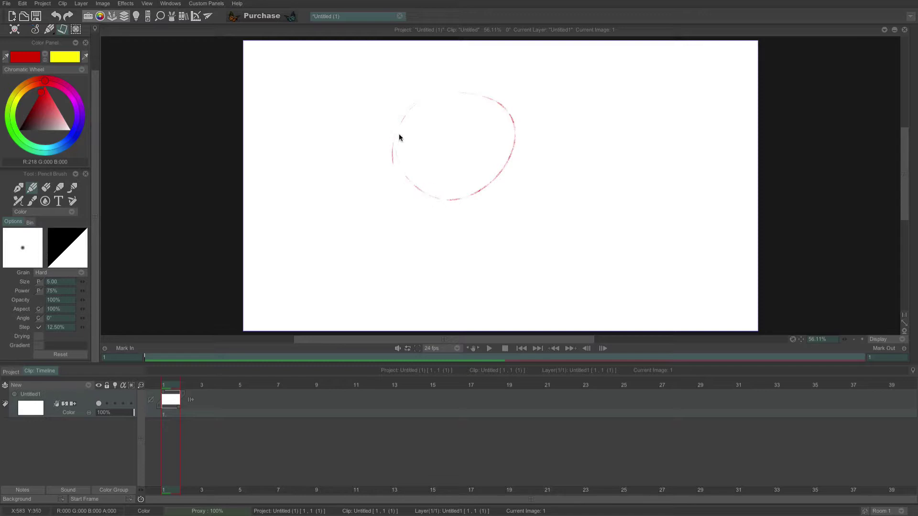
drag(399, 134, 434, 200)
mouse_move(457, 146)
mouse_down()
mouse_move(483, 140)
mouse_move(480, 167)
mouse_up()
mouse_move(413, 142)
mouse_down()
mouse_move(435, 167)
mouse_move(430, 151)
mouse_move(438, 203)
mouse_up()
drag(441, 177, 440, 202)
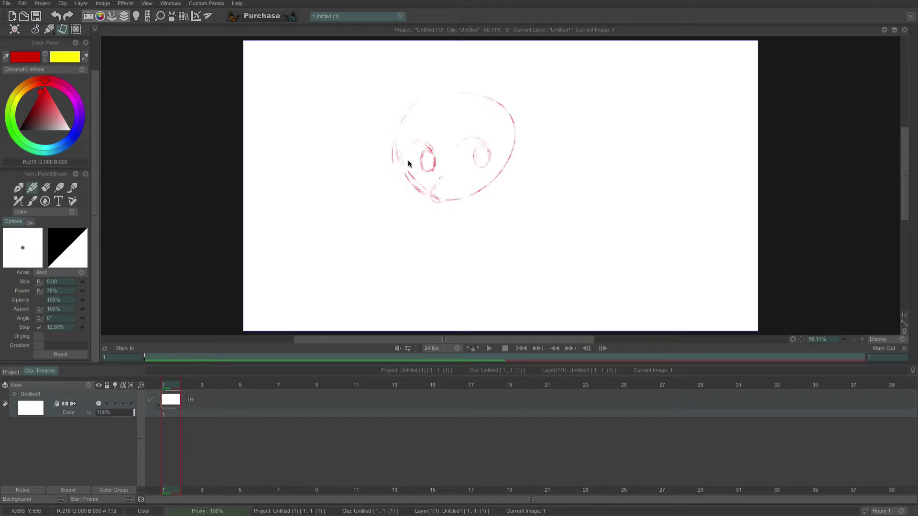
- Add the large rounded jaw, an ear on the right side and two eyebrows to the red face sketch
mouse_move(401, 173)
mouse_down()
mouse_move(405, 222)
mouse_move(455, 258)
mouse_up()
drag(521, 136, 463, 258)
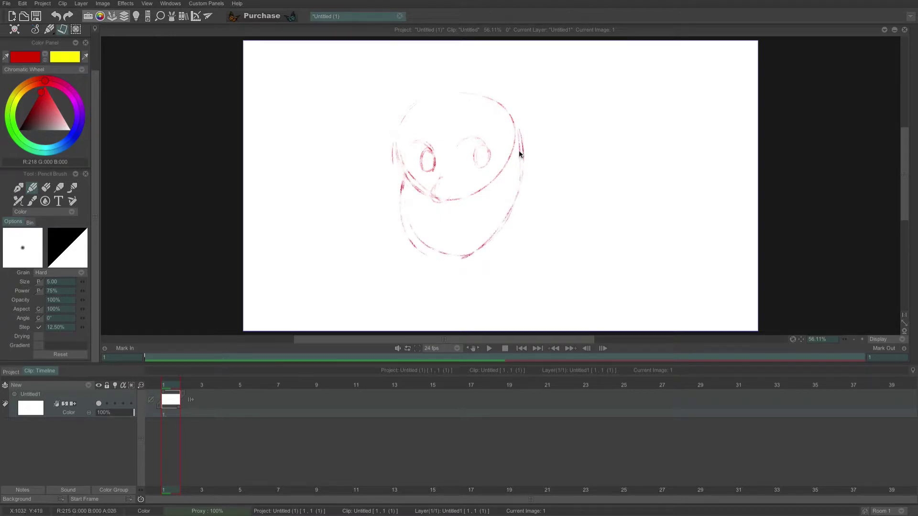
mouse_move(519, 143)
mouse_down()
mouse_move(553, 165)
mouse_move(532, 184)
mouse_move(535, 146)
mouse_move(522, 176)
mouse_move(541, 157)
mouse_move(536, 182)
mouse_up()
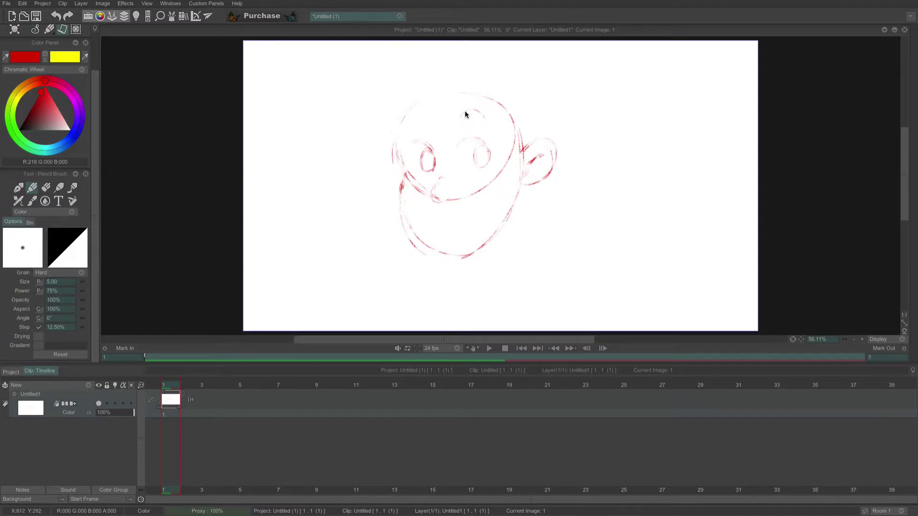
drag(463, 117, 486, 126)
drag(407, 127, 432, 122)
- Draw test strokes left of the face: a red curve and a black S with the Wet Brush, a thin black curve with the Mechanical Pencil
click(32, 200)
mouse_move(304, 162)
mouse_down()
mouse_move(262, 183)
mouse_move(199, 194)
mouse_up()
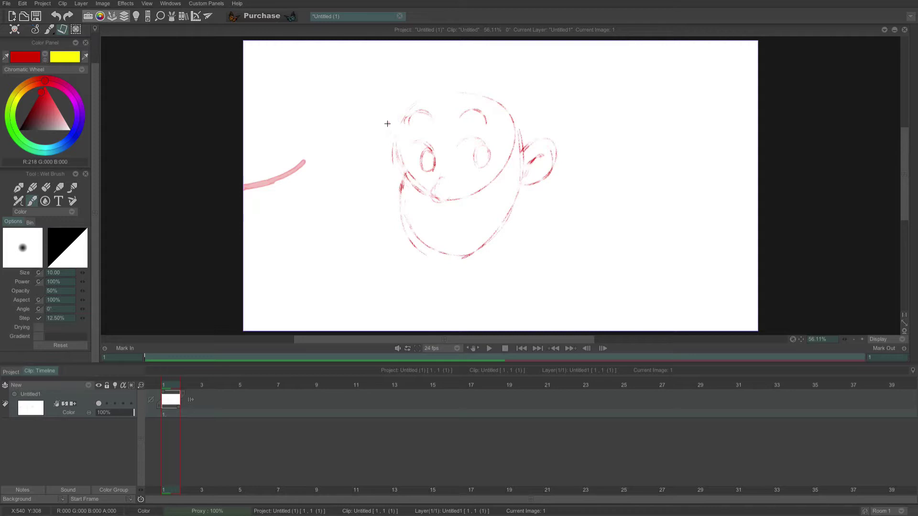
drag(29, 115, 13, 137)
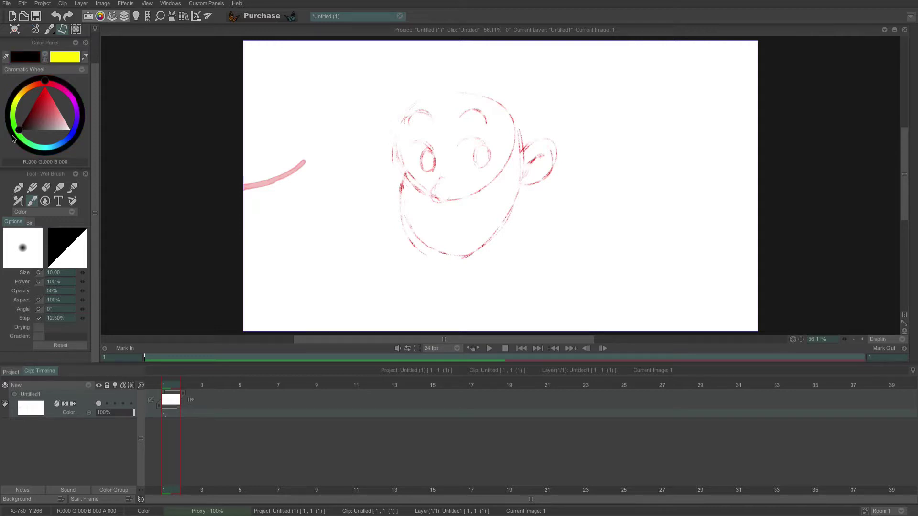
click(18, 187)
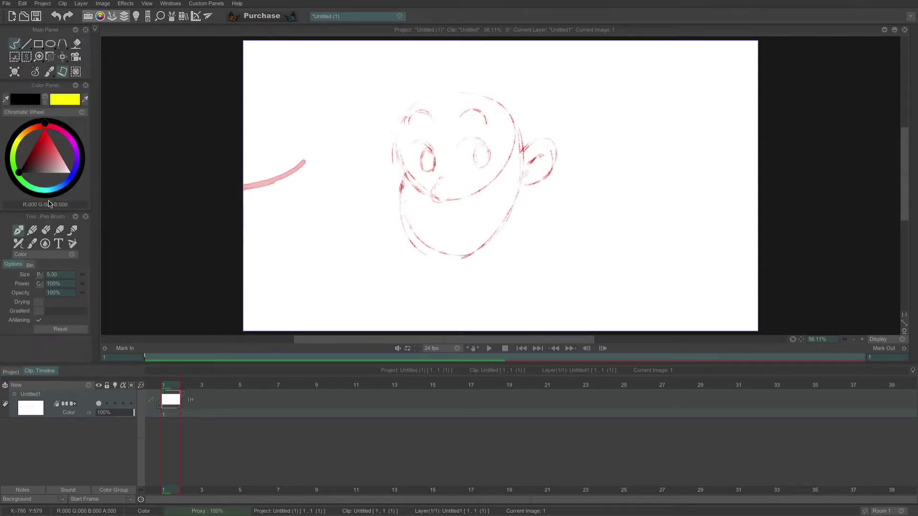
click(31, 243)
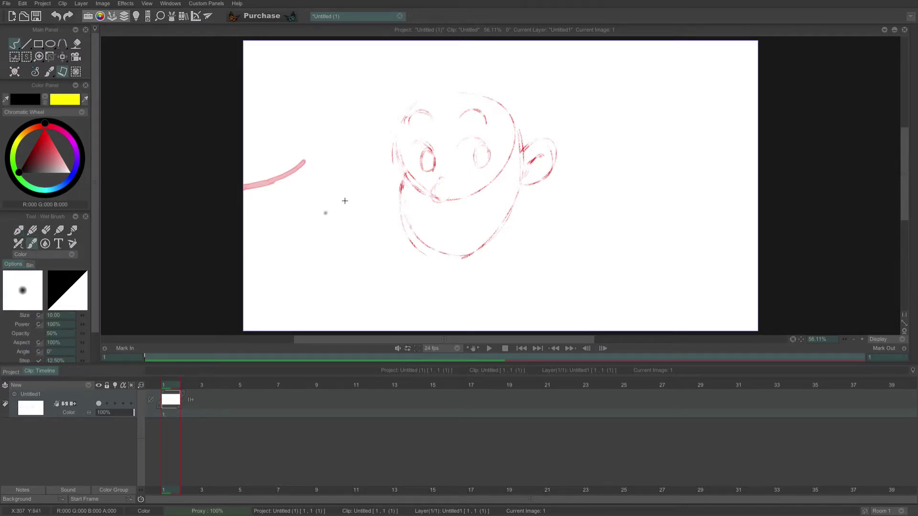
drag(359, 186, 349, 224)
click(59, 230)
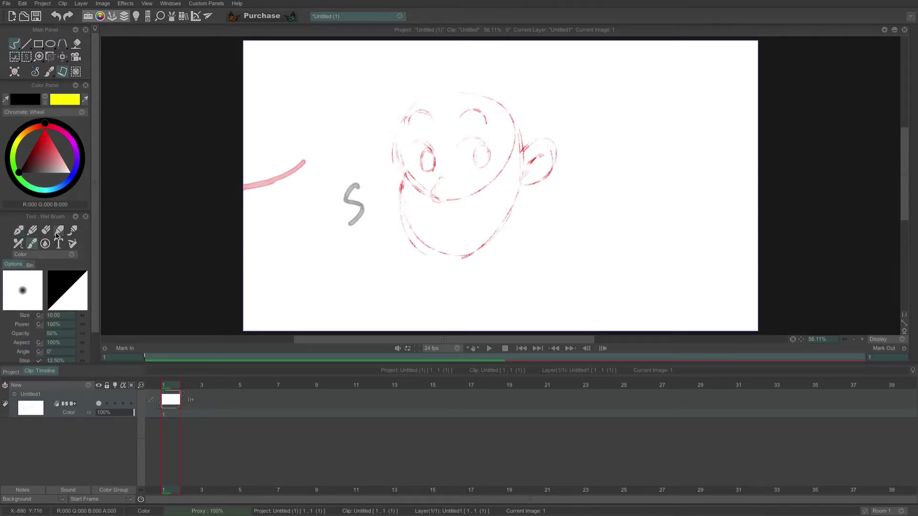
mouse_move(287, 246)
mouse_down()
mouse_move(316, 230)
mouse_move(300, 267)
mouse_up()
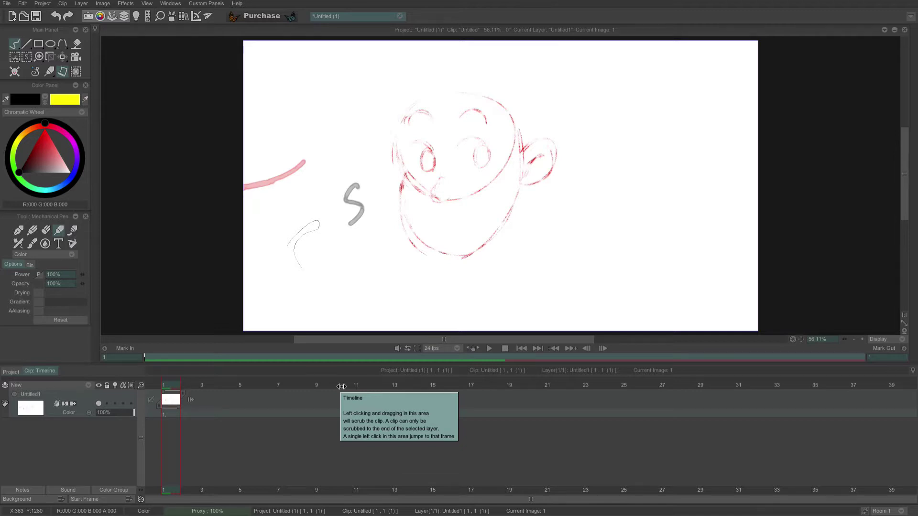
- Pan the canvas vertically, horizontally and freely to try the different ways of moving the view
mouse_move(904, 174)
mouse_down()
mouse_move(904, 138)
mouse_move(915, 201)
mouse_move(905, 150)
mouse_move(905, 181)
mouse_up()
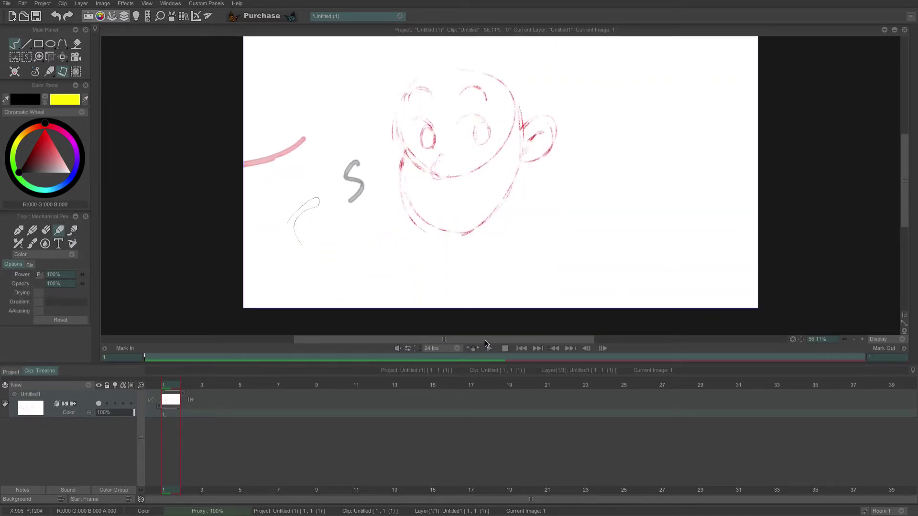
drag(485, 344, 461, 308)
drag(434, 339, 467, 340)
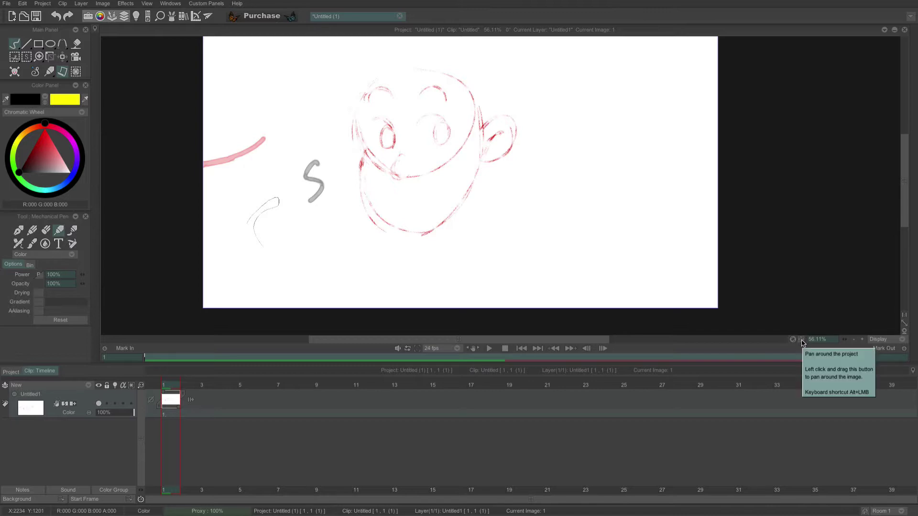
mouse_move(802, 340)
mouse_down()
mouse_move(811, 322)
mouse_move(784, 278)
mouse_move(748, 299)
mouse_move(779, 349)
mouse_move(819, 328)
mouse_move(781, 283)
mouse_move(749, 316)
mouse_move(776, 355)
mouse_move(813, 352)
mouse_move(827, 327)
mouse_move(793, 324)
mouse_move(796, 352)
mouse_move(822, 344)
mouse_move(790, 346)
mouse_move(822, 349)
mouse_move(770, 314)
mouse_move(825, 349)
mouse_move(794, 310)
mouse_move(793, 342)
mouse_move(814, 331)
mouse_up()
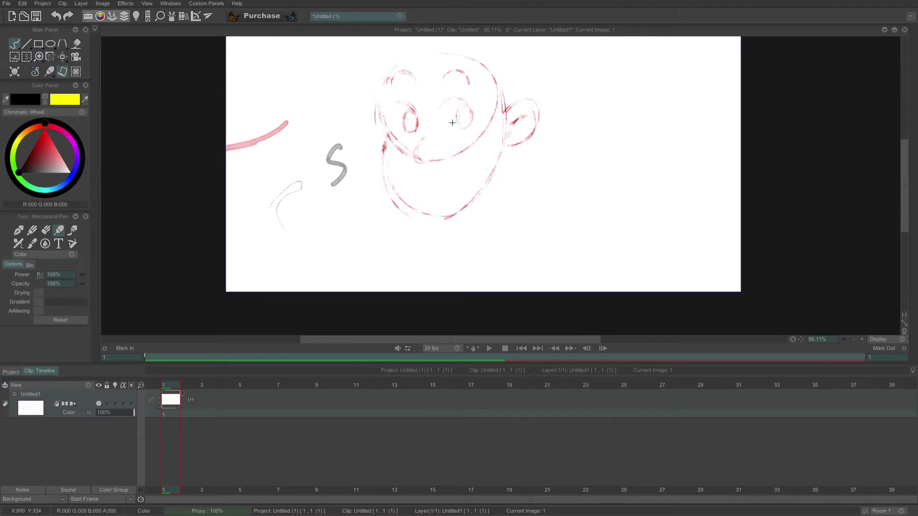
mouse_move(464, 118)
mouse_down()
mouse_move(414, 177)
mouse_move(494, 123)
mouse_move(443, 254)
mouse_move(333, 238)
mouse_move(475, 163)
mouse_move(447, 138)
mouse_move(460, 130)
mouse_move(466, 158)
mouse_move(502, 143)
mouse_move(488, 165)
mouse_up()
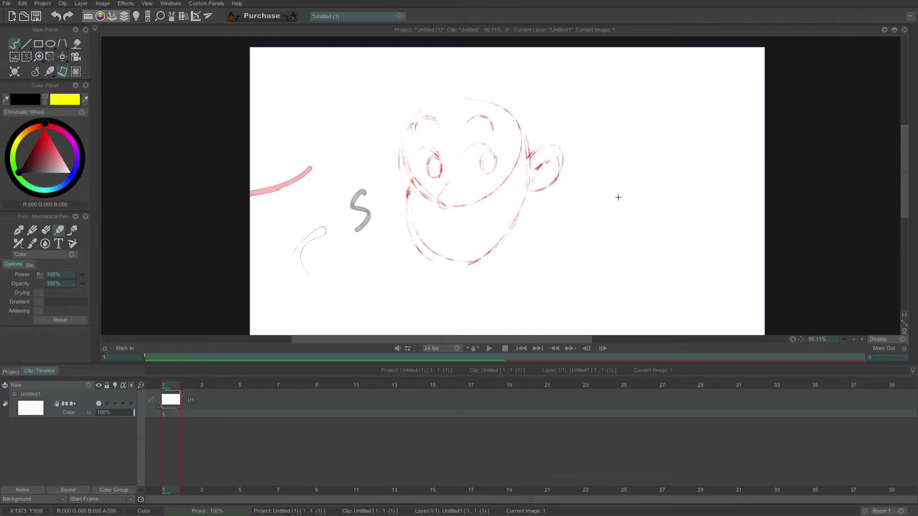
- Zoom in on the face in fixed increments to 400%, and back out to 33.33%
click(862, 343)
click(862, 343)
click(862, 342)
click(862, 343)
click(862, 343)
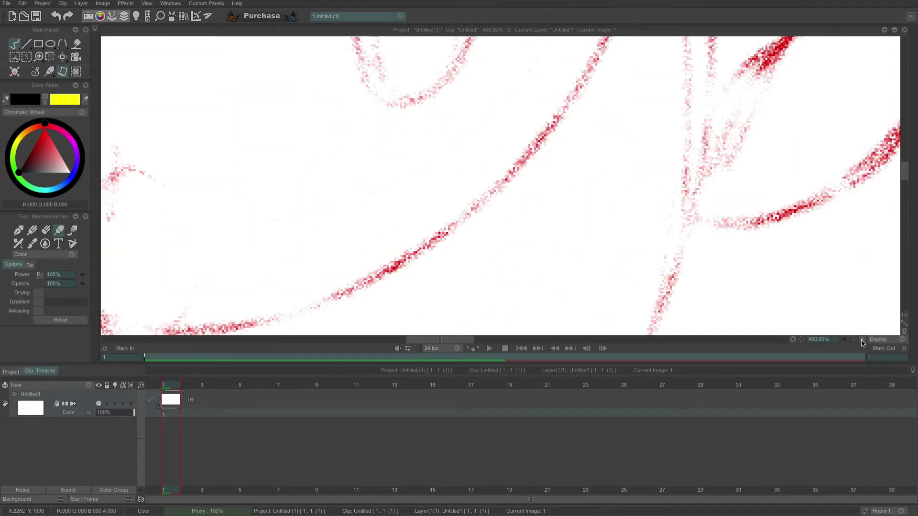
click(862, 343)
click(854, 341)
click(854, 341)
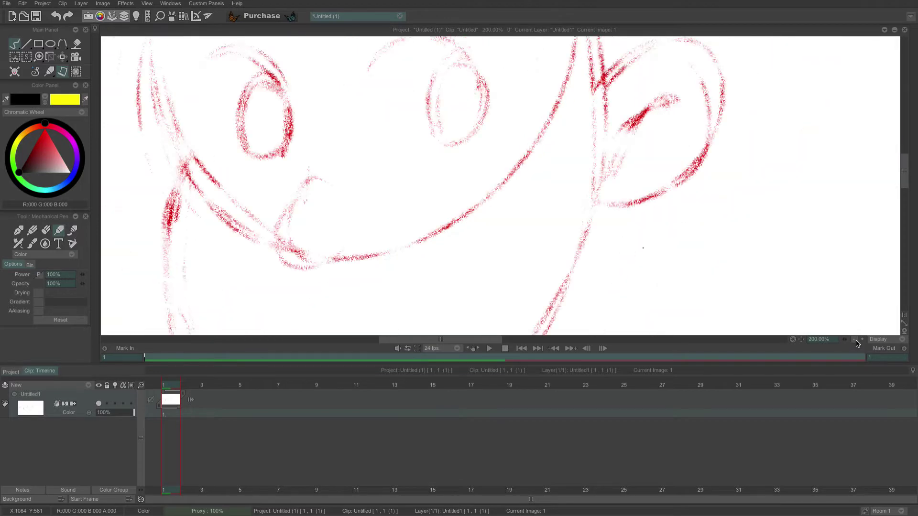
click(854, 342)
click(854, 341)
click(854, 341)
click(854, 341)
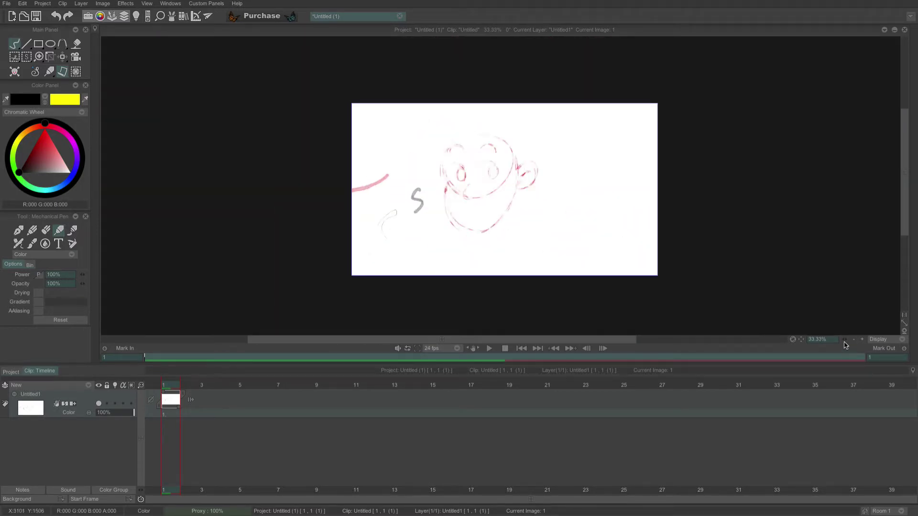
- Scale the canvas view continuously, ending at a zoom of 53.40%
drag(844, 339, 846, 343)
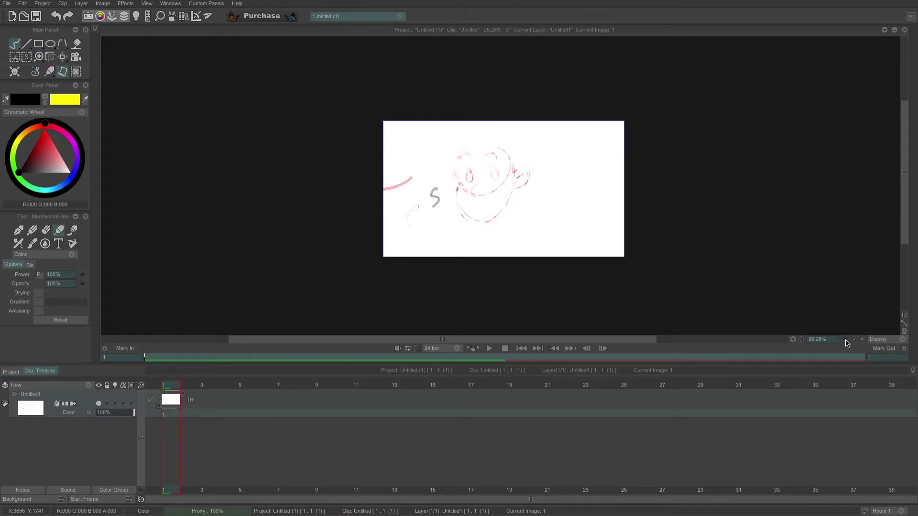
mouse_move(847, 343)
mouse_down()
mouse_move(917, 343)
mouse_move(873, 348)
mouse_up()
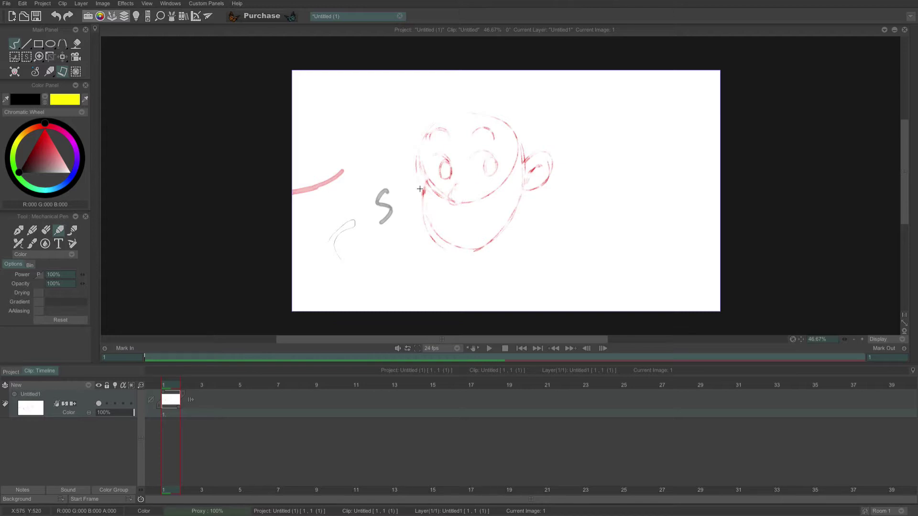
mouse_move(421, 182)
mouse_down()
mouse_move(615, 180)
mouse_move(408, 183)
mouse_move(625, 183)
mouse_move(410, 191)
mouse_move(450, 190)
mouse_move(424, 191)
mouse_move(430, 196)
mouse_up()
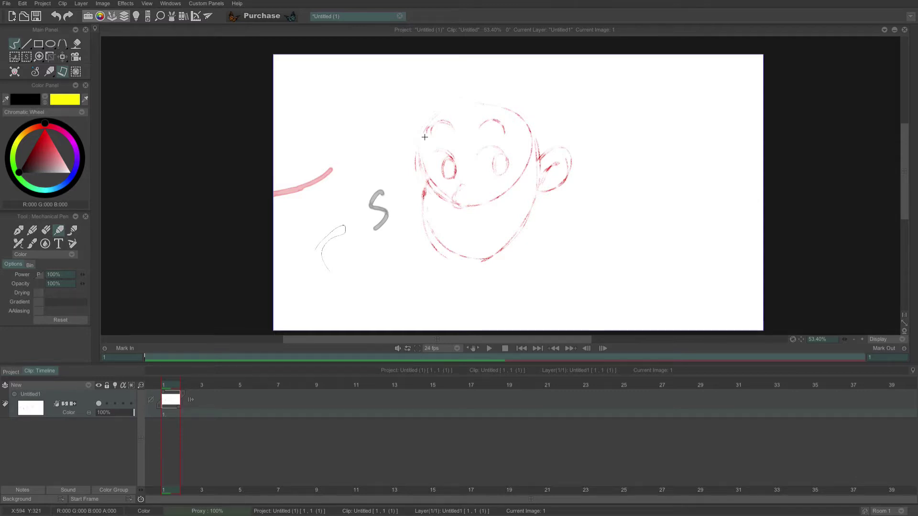
- Rotate the canvas view back and forth several times to try the different rotation controls, ending at 13°
key(alt+space)
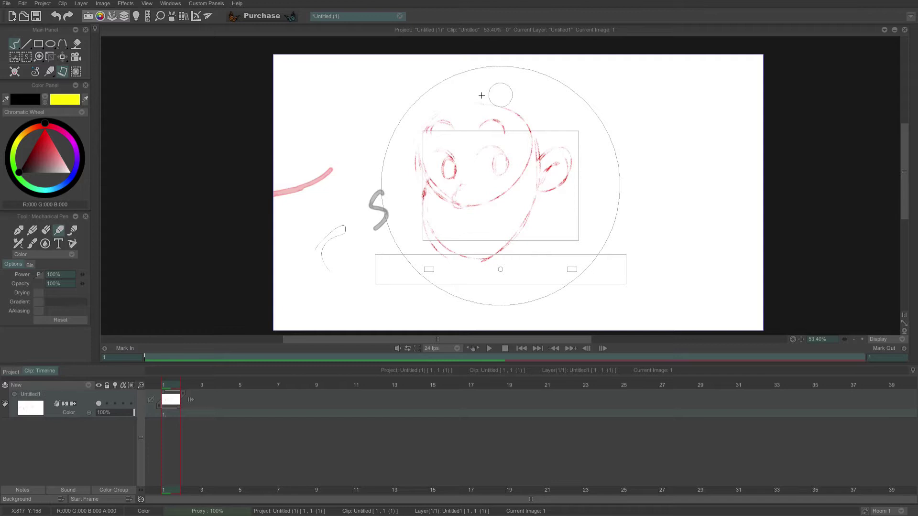
drag(508, 86, 446, 63)
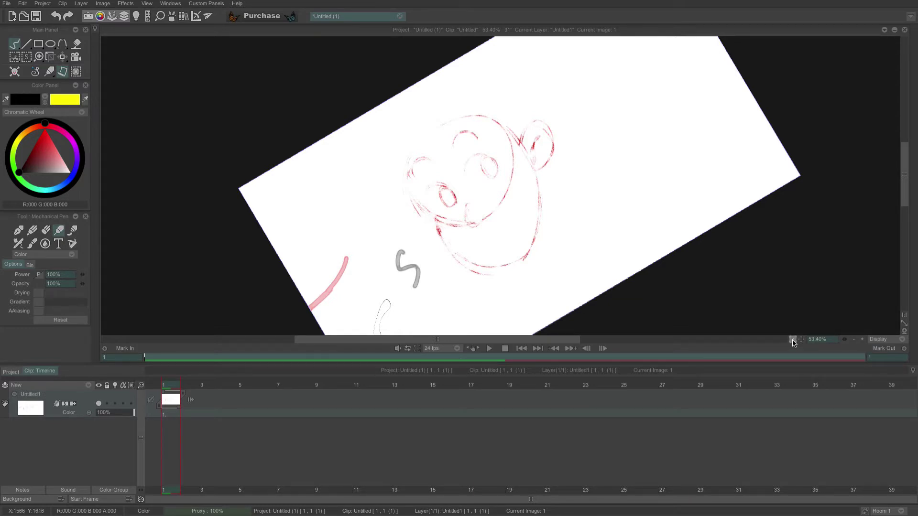
drag(792, 342, 572, 343)
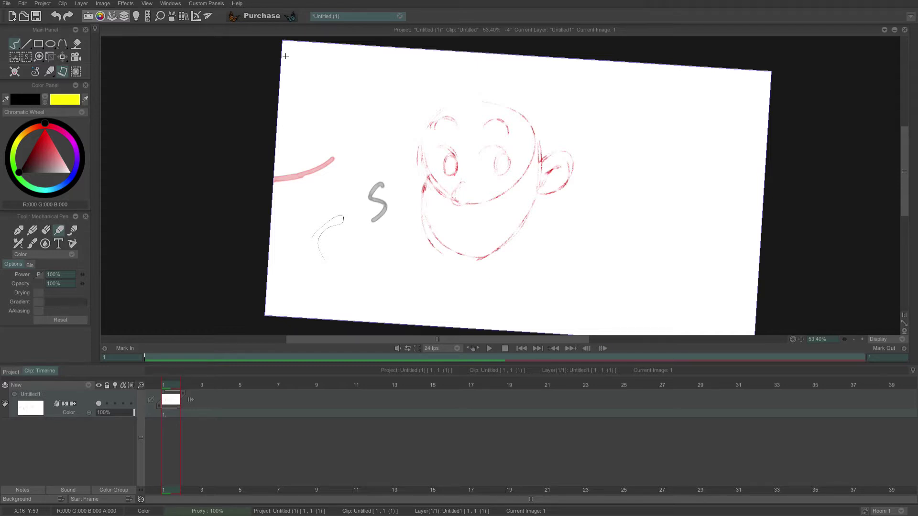
key(space)
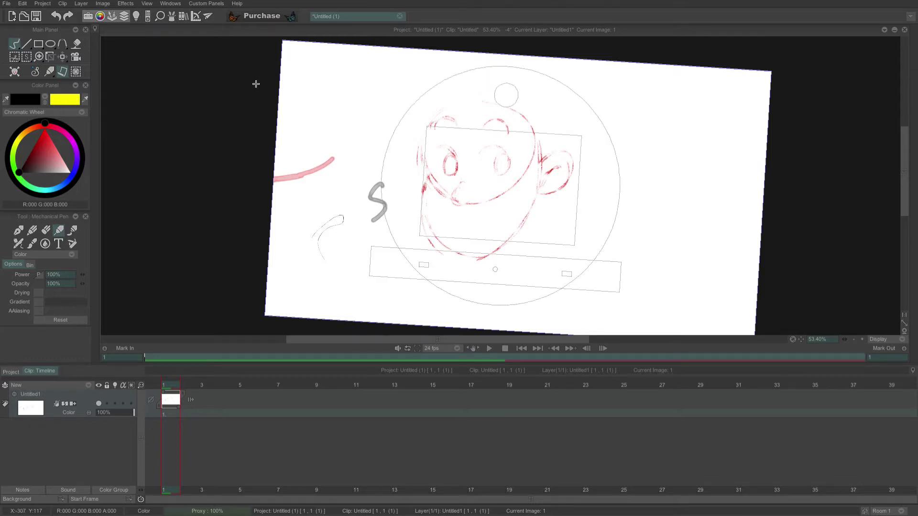
drag(590, 197, 604, 158)
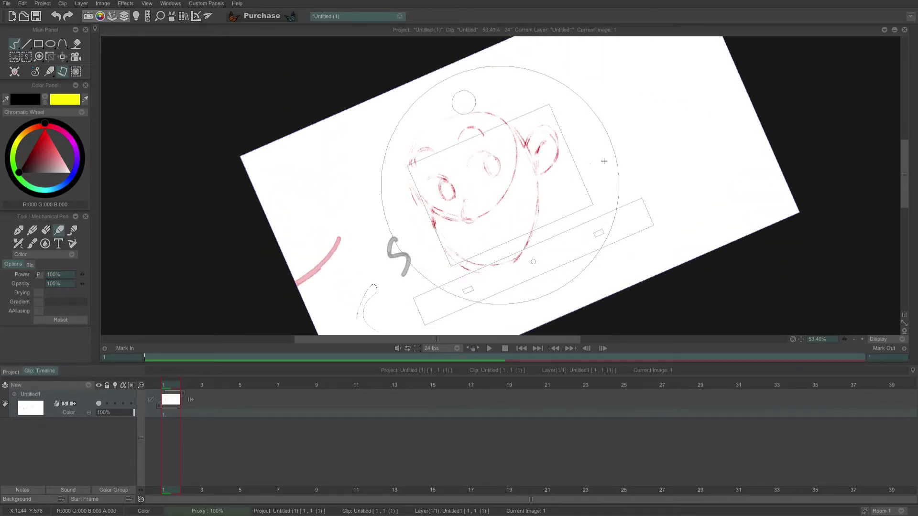
key(space)
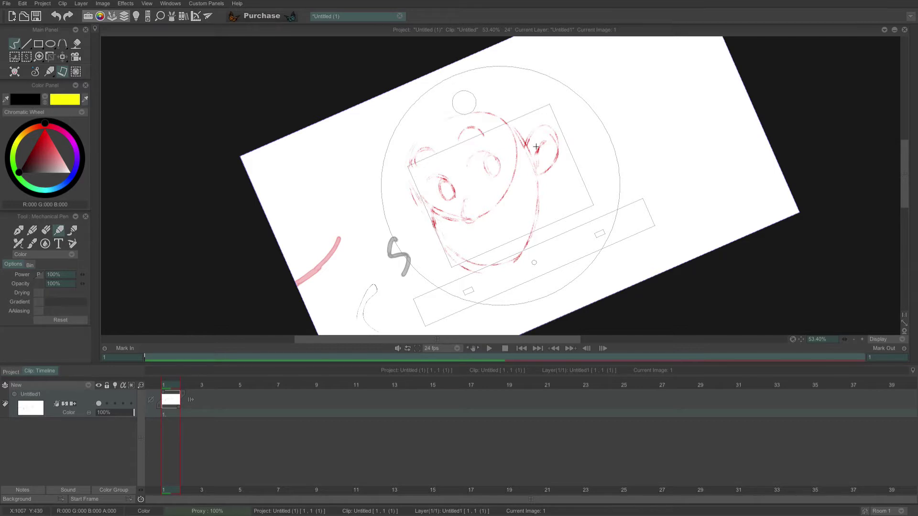
drag(445, 168, 442, 180)
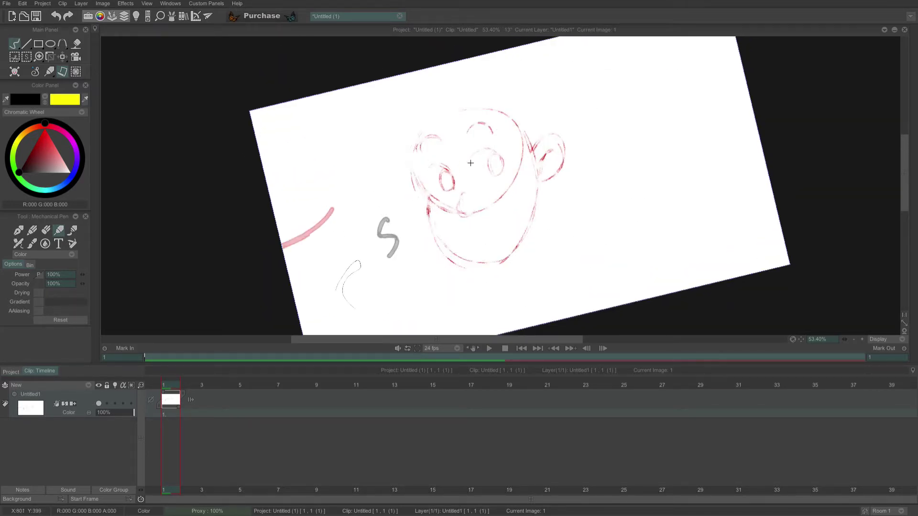
- Scale the view in to 105.76%, then back out to 69.22% with the canvas rotated to 15°
key(space)
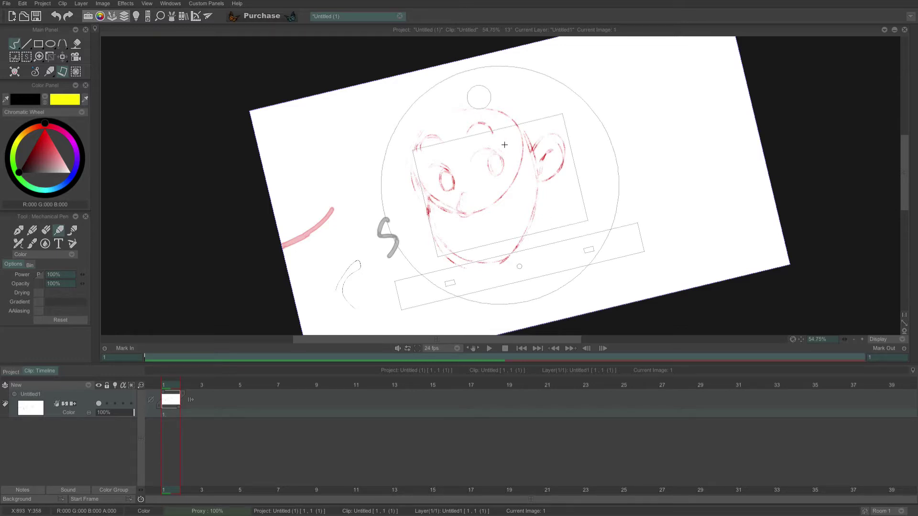
drag(504, 144, 434, 109)
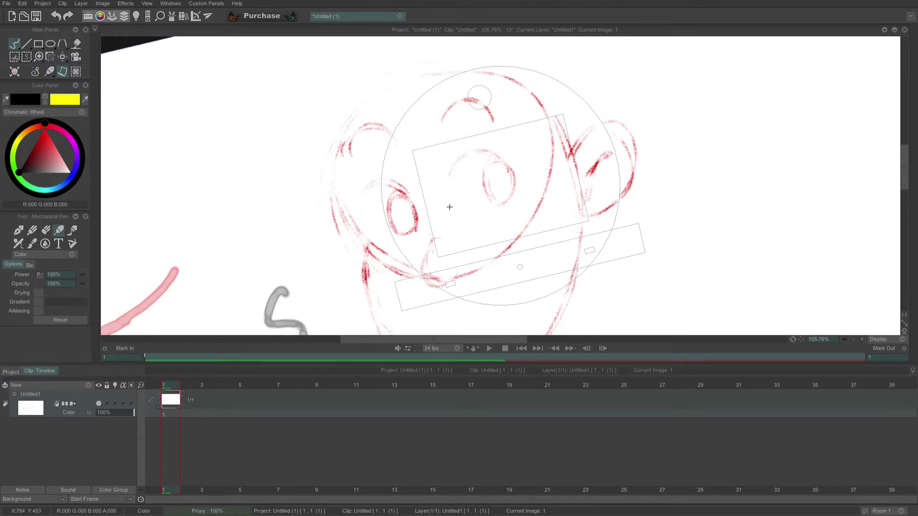
drag(468, 200, 535, 111)
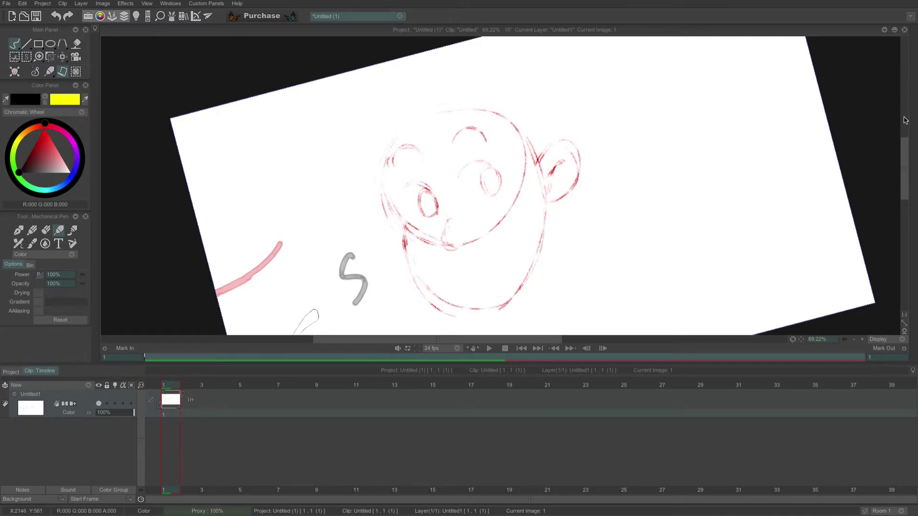
- Draw two thick black strokes: one beside the ear with the last Oil Painting preset, one across the ear with the last Acrylic brush preset
mouse_move(914, 122)
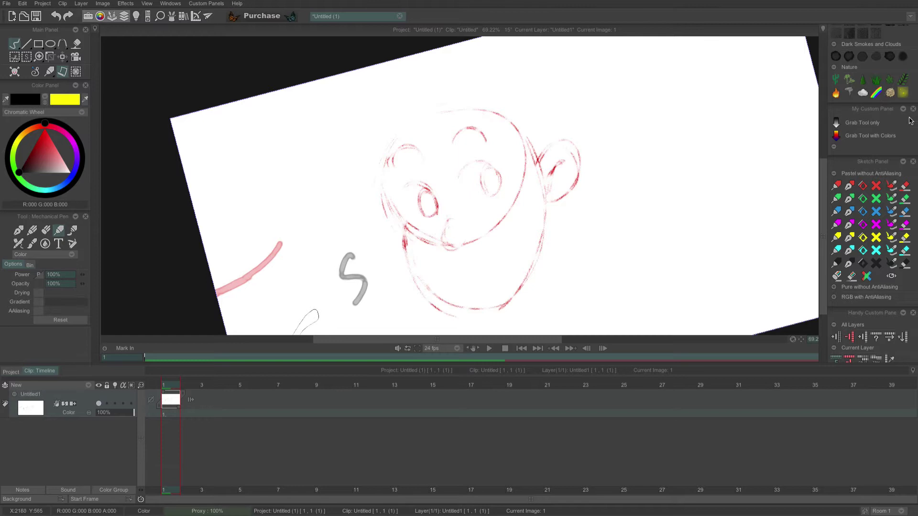
scroll(908, 128, up, 5)
scroll(884, 128, up, 1)
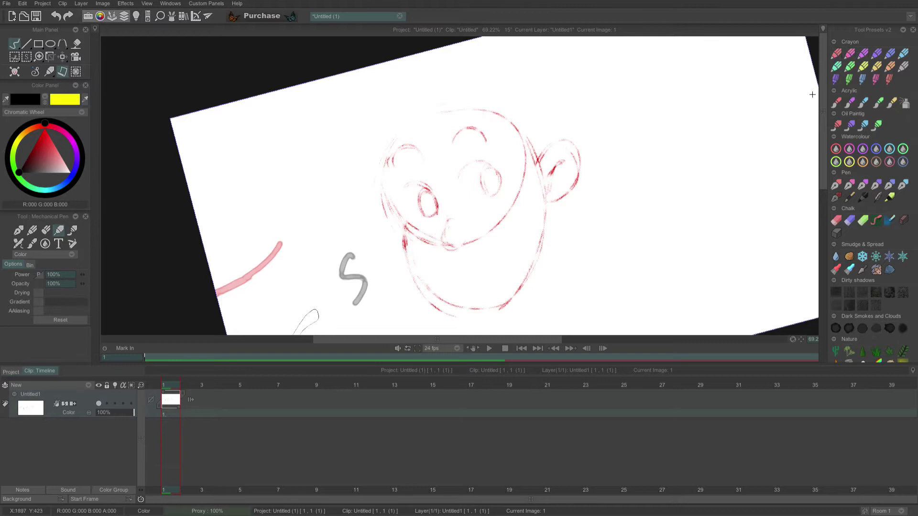
click(875, 126)
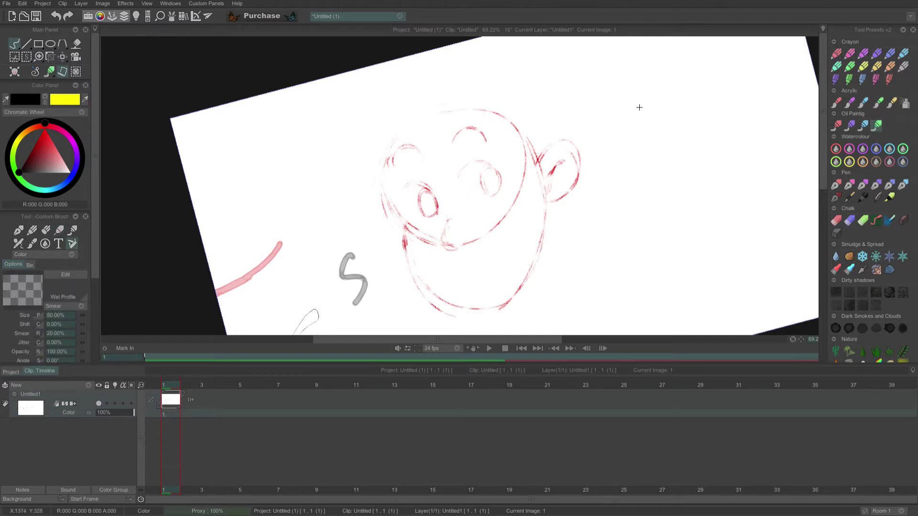
mouse_move(648, 99)
mouse_down()
mouse_move(616, 224)
mouse_move(638, 235)
mouse_up()
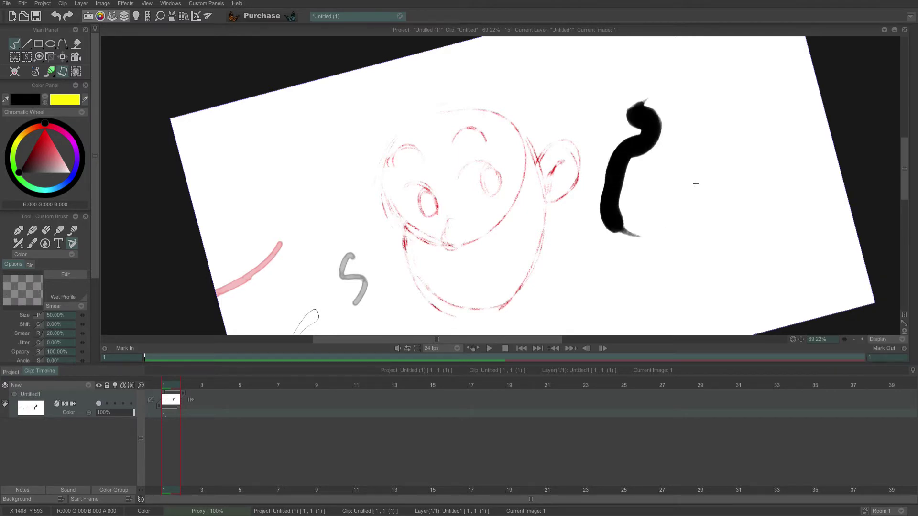
mouse_move(913, 101)
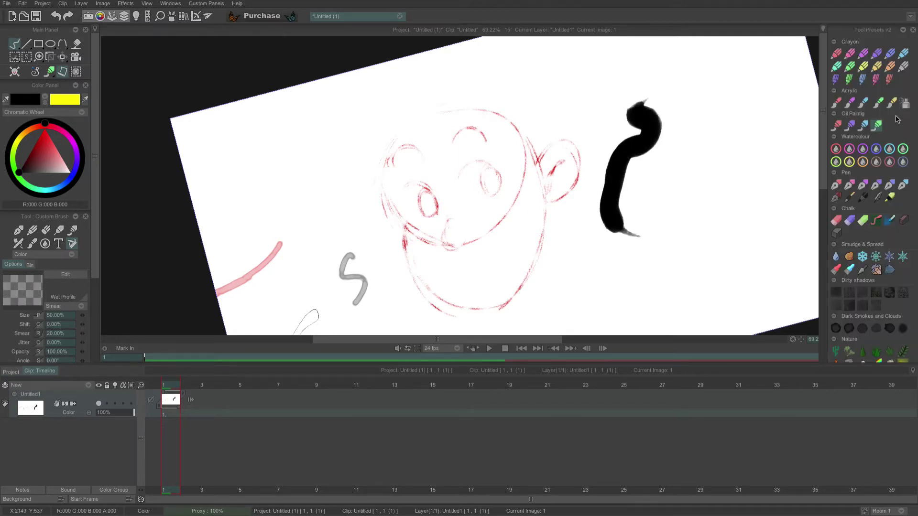
click(892, 102)
mouse_move(595, 109)
mouse_down()
mouse_move(571, 181)
mouse_move(504, 251)
mouse_up()
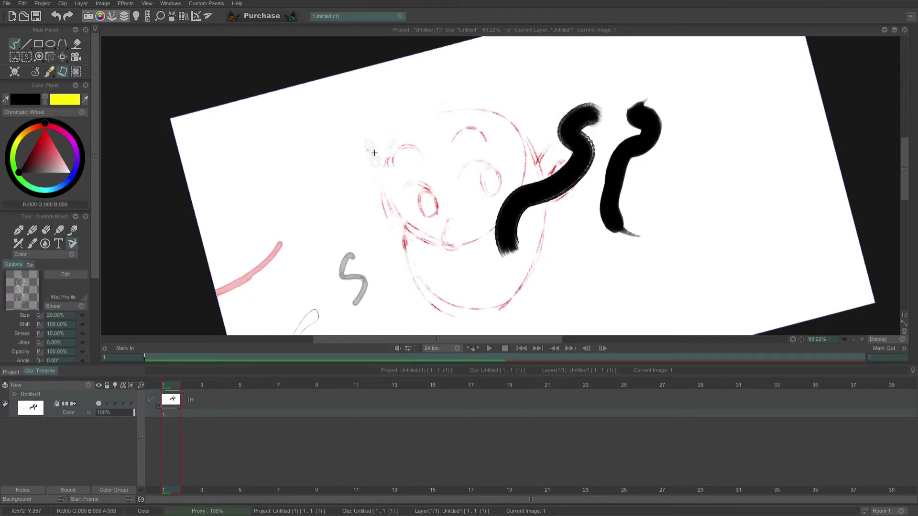
- Draw thin strokes with the blue third-row Crayon preset over the forehead, on both sides of the face and inside the left eye
mouse_move(916, 97)
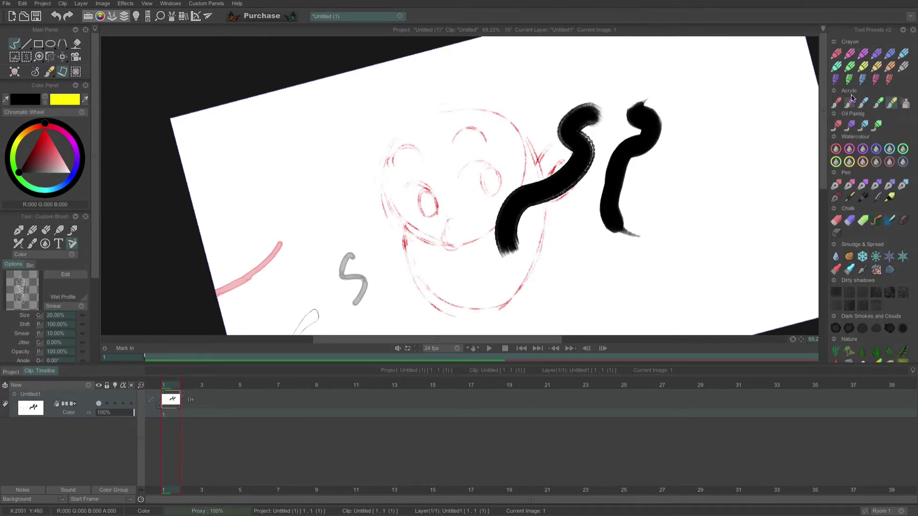
click(863, 81)
mouse_move(511, 102)
mouse_down()
mouse_move(504, 134)
mouse_move(478, 165)
mouse_move(457, 180)
mouse_up()
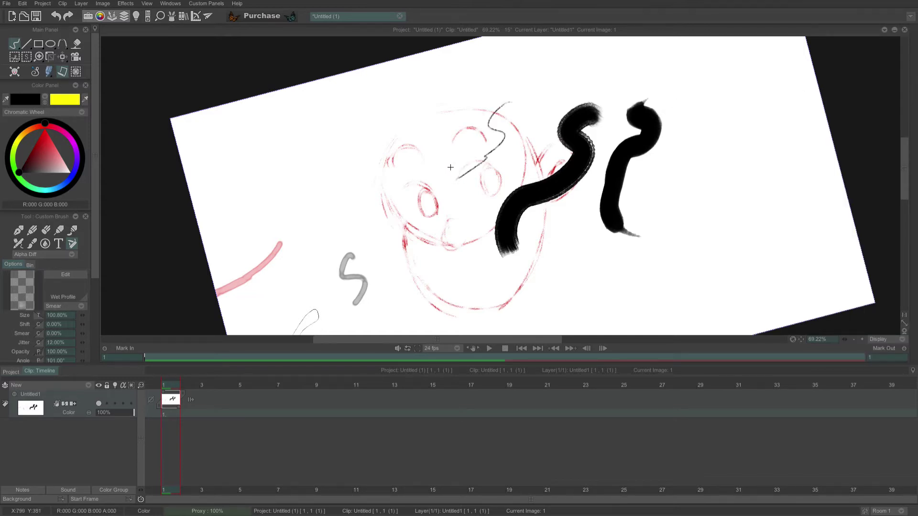
mouse_move(327, 140)
mouse_down()
mouse_move(336, 173)
mouse_move(304, 229)
mouse_up()
drag(634, 171, 652, 196)
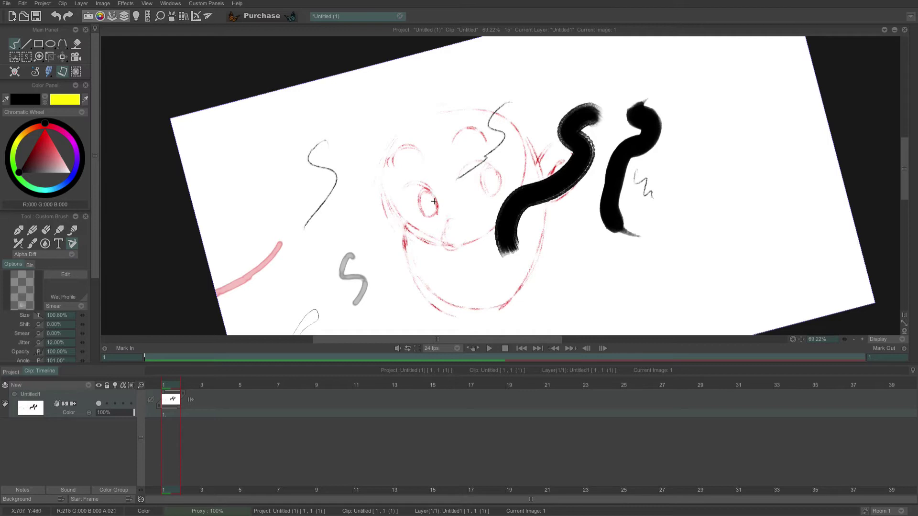
drag(425, 192, 425, 193)
- Pin the tool presets panel open and draw a soft grey zigzag beside the thick strokes with the third second-row Pen preset
mouse_move(915, 76)
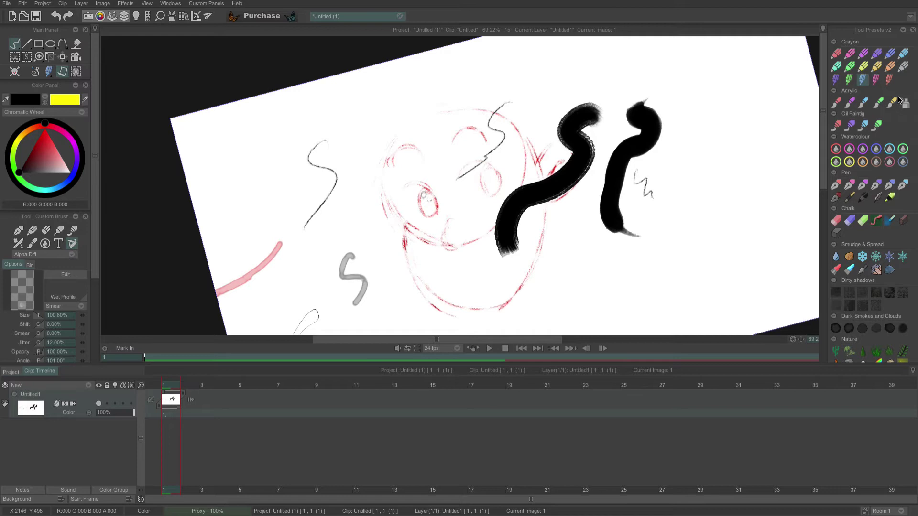
click(824, 30)
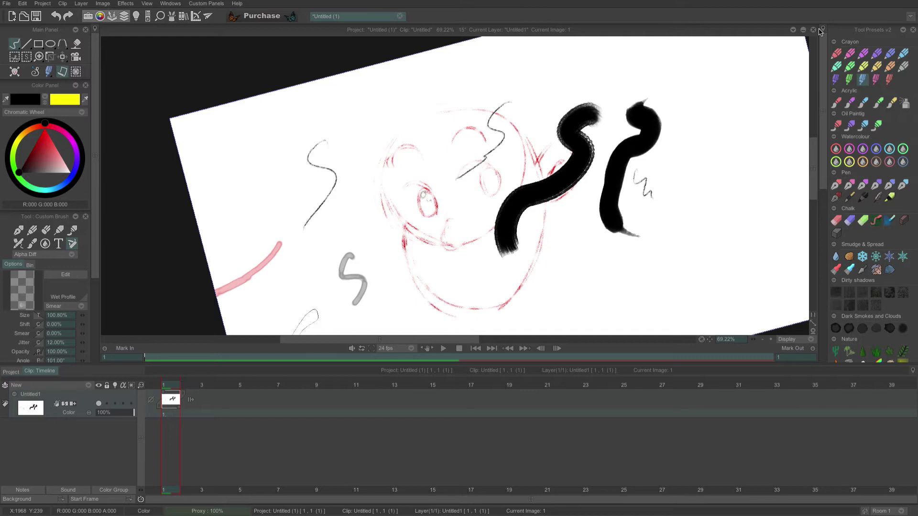
click(863, 197)
drag(675, 170, 665, 255)
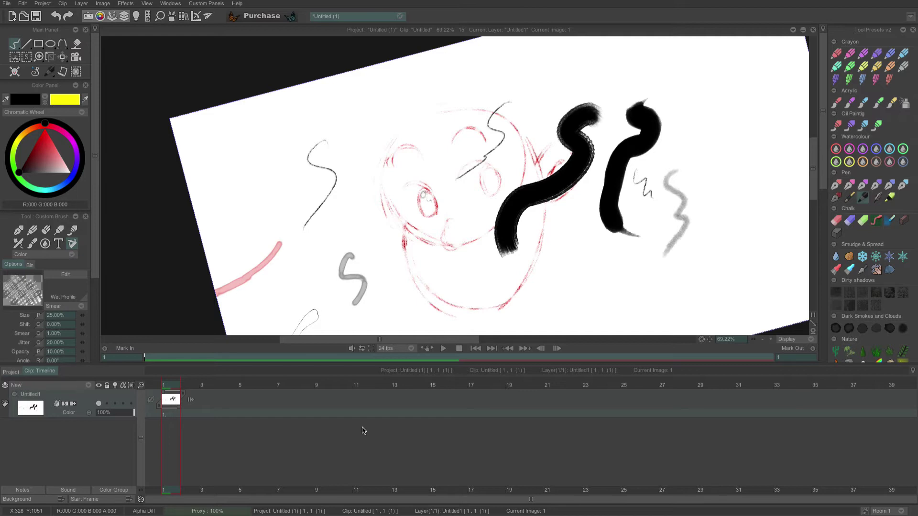
- Unpin the side panels and timeline so they auto-hide, and zoom the enlarged canvas view to 93.15%
click(95, 29)
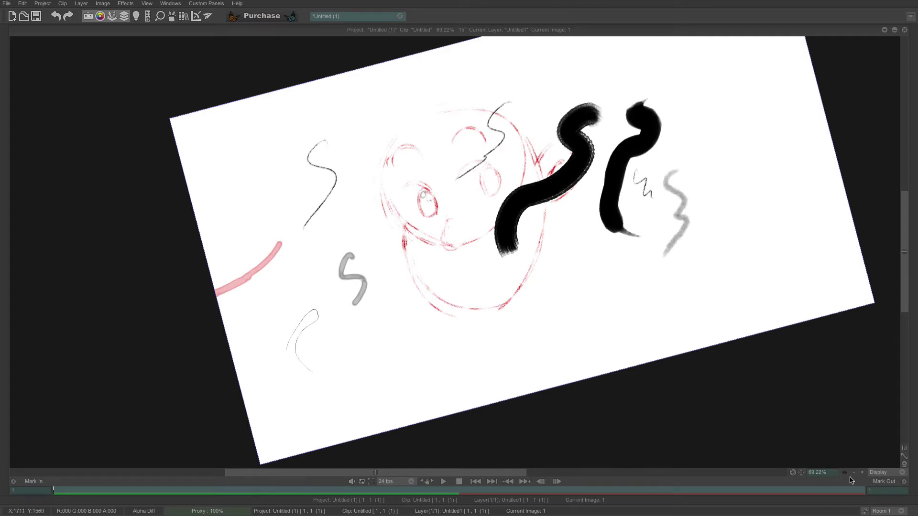
mouse_move(845, 473)
mouse_down()
mouse_move(868, 472)
mouse_move(856, 473)
mouse_up()
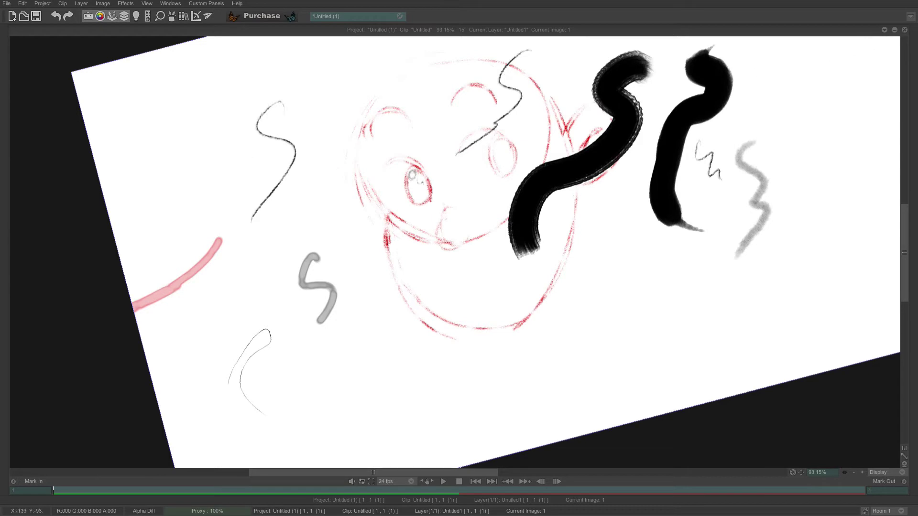
- Reveal the hidden drawing tool panels and the timeline, pinning both so they stay open
mouse_move(1, 47)
click(94, 30)
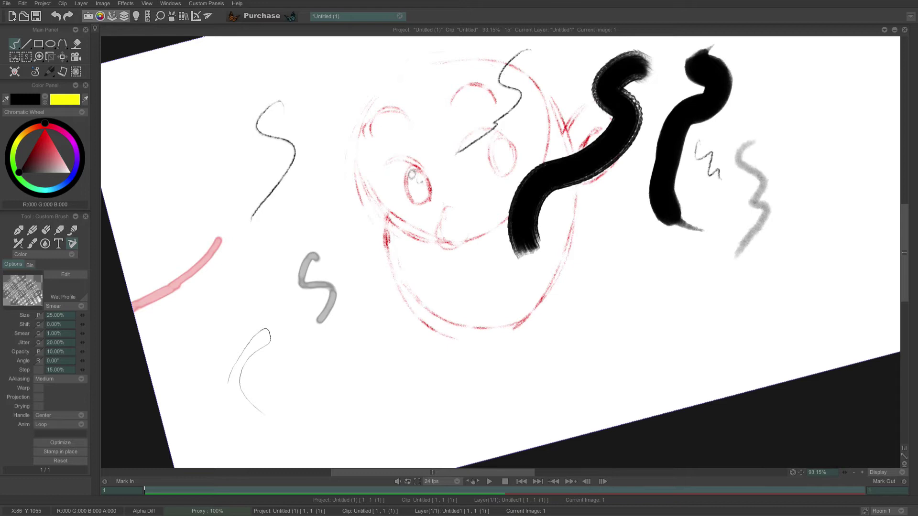
mouse_move(241, 514)
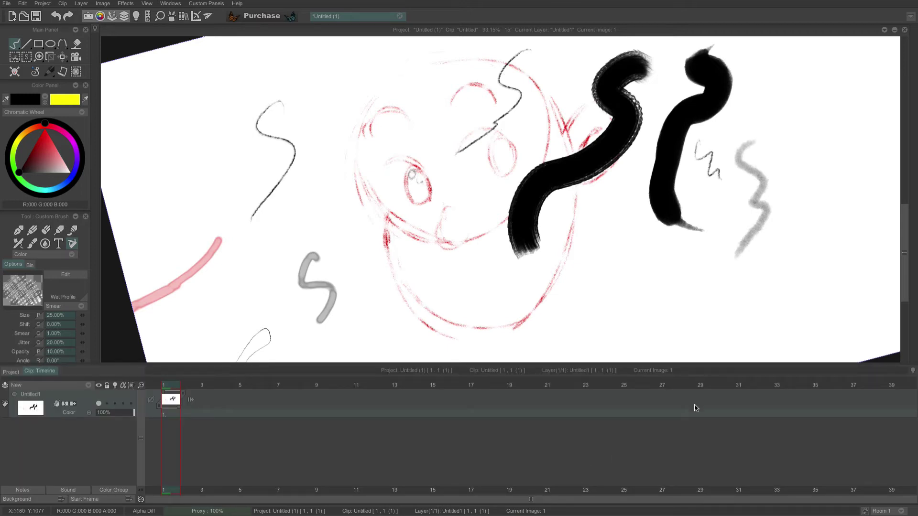
click(913, 372)
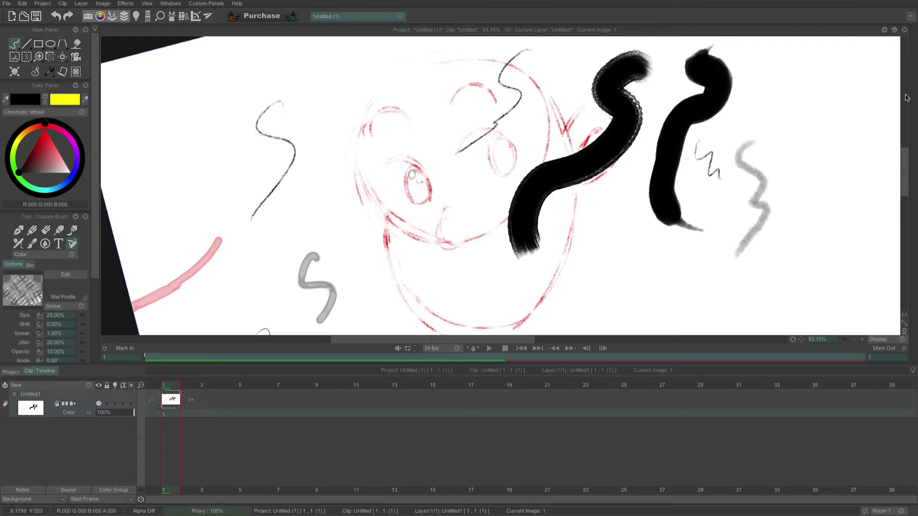
mouse_move(917, 99)
- Add a Background Layer to the clip and look through the playback frame rate choices without changing the rate
click(88, 386)
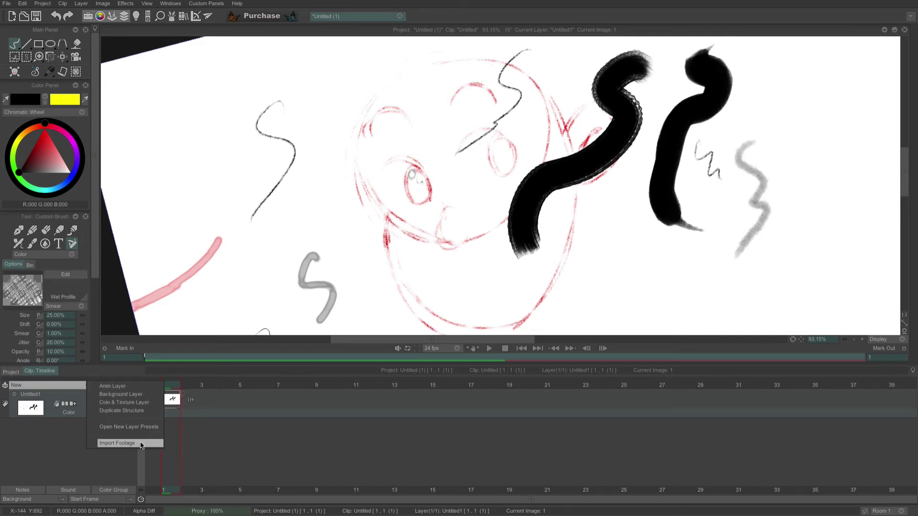
click(137, 395)
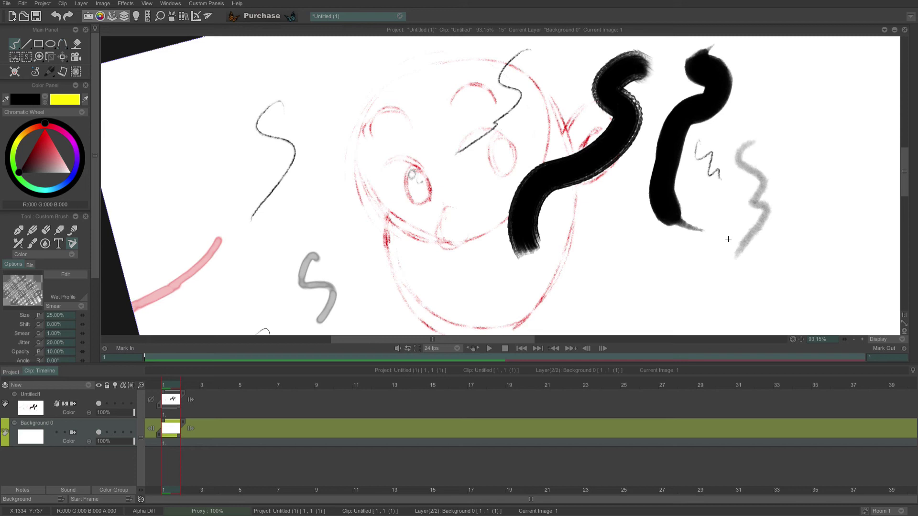
click(457, 350)
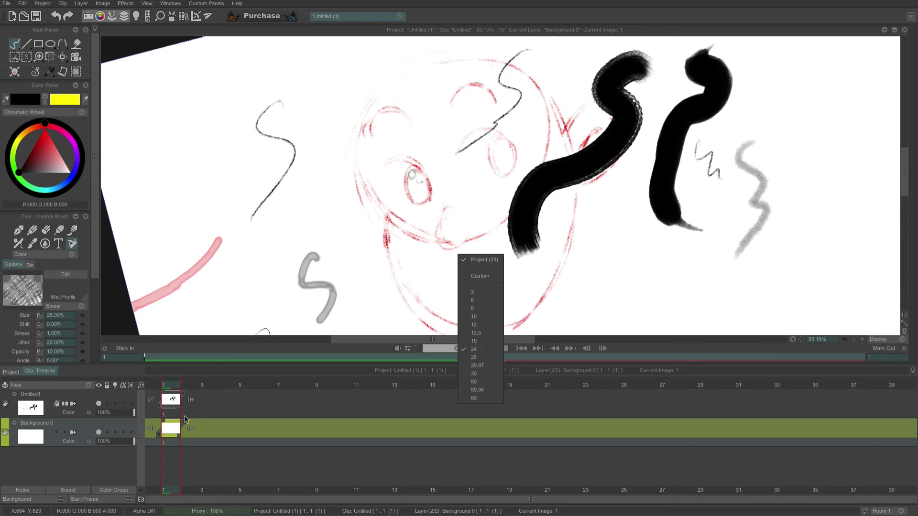
click(181, 425)
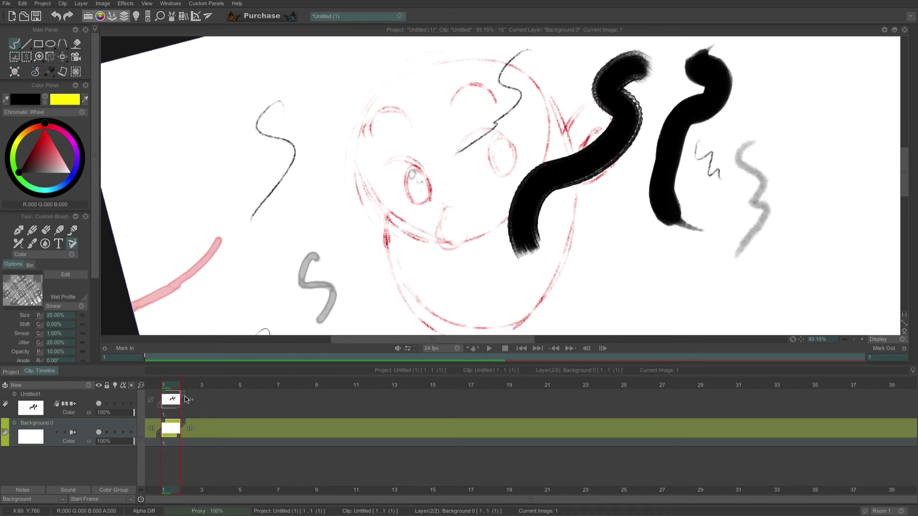
- Extend the Untitled1 layer to about frame 26 using the Stretch option
drag(191, 400, 658, 385)
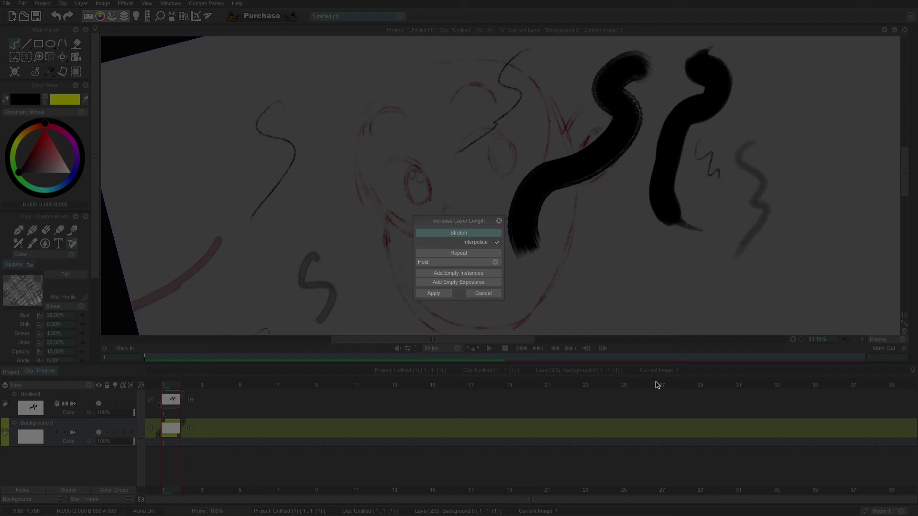
click(490, 233)
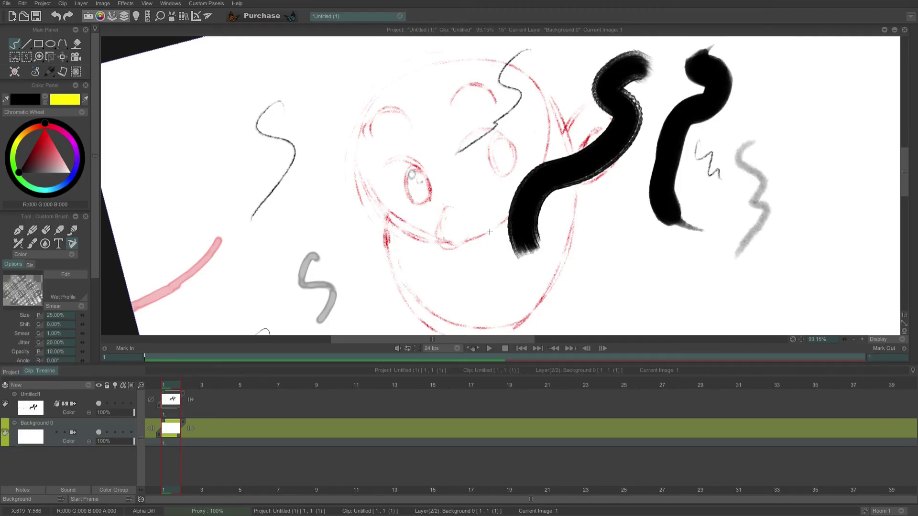